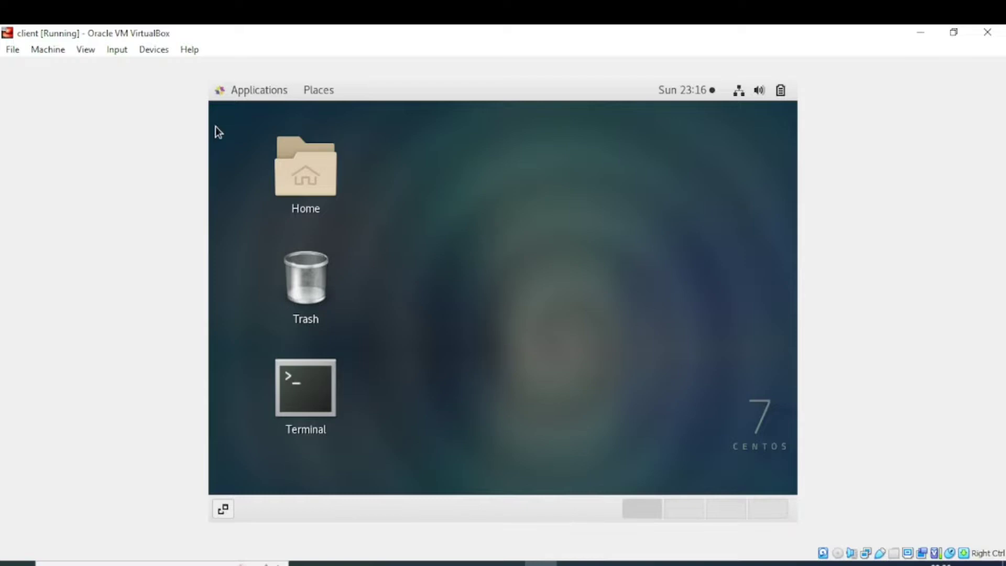
- Open Terminal from the desktop, switch to root with su, and change to /
double_click(281, 400)
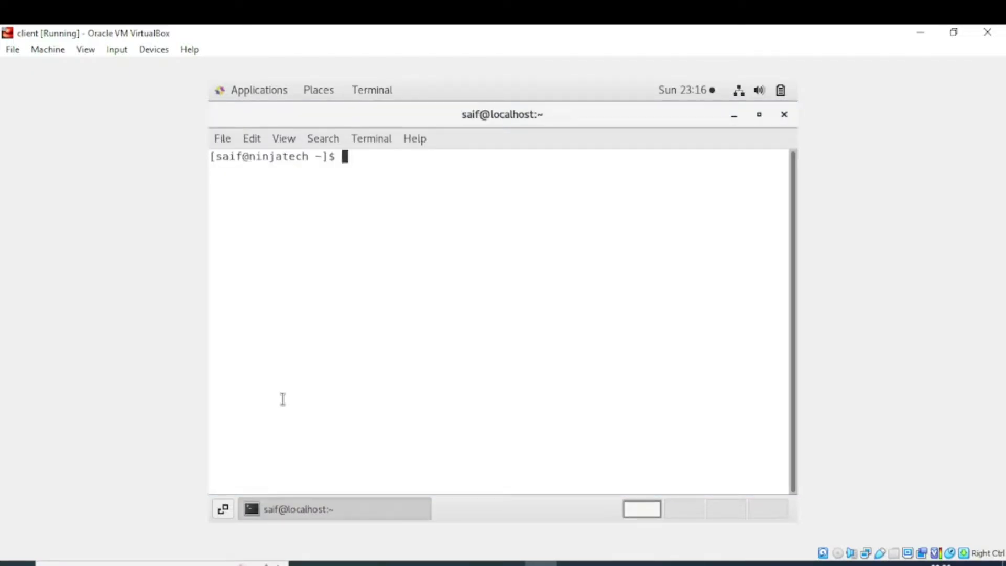
type("su")
key("Return")
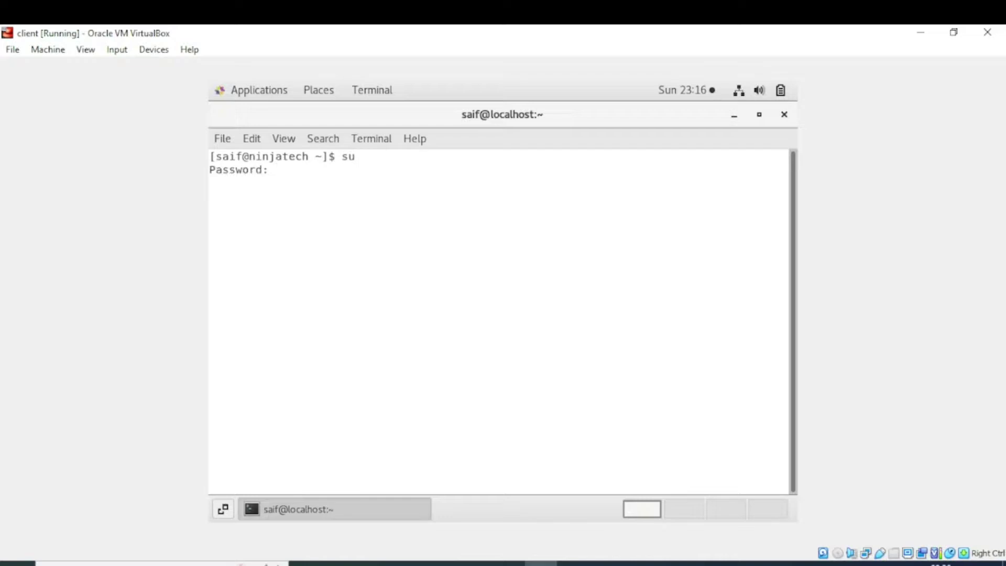
type("cd /")
key("Return")
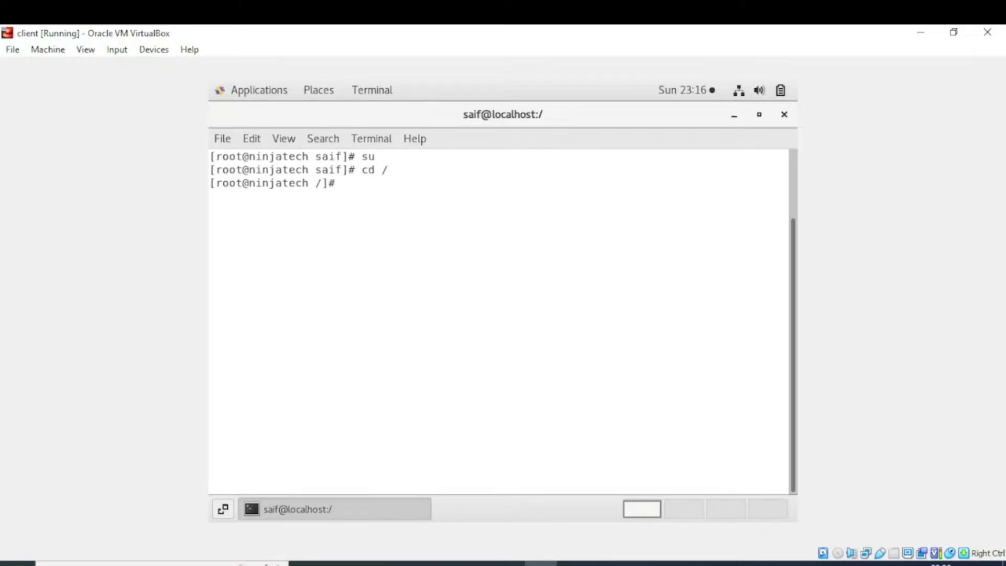
type("yum")
type(" search")
type("sam")
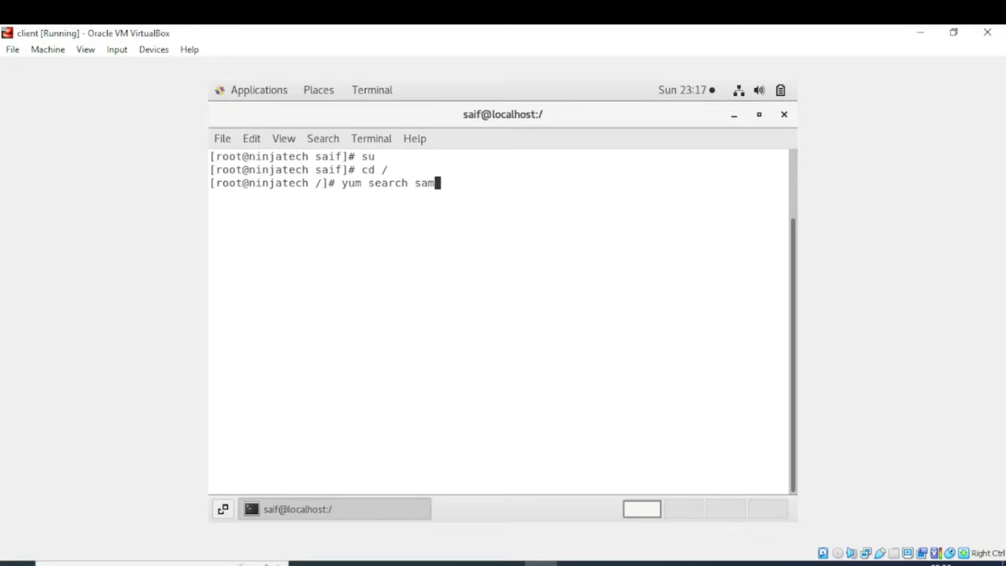
type("b")
- Fix the typo and run yum search sam, listing samba and samefile
key("BackSpace")
key("Return")
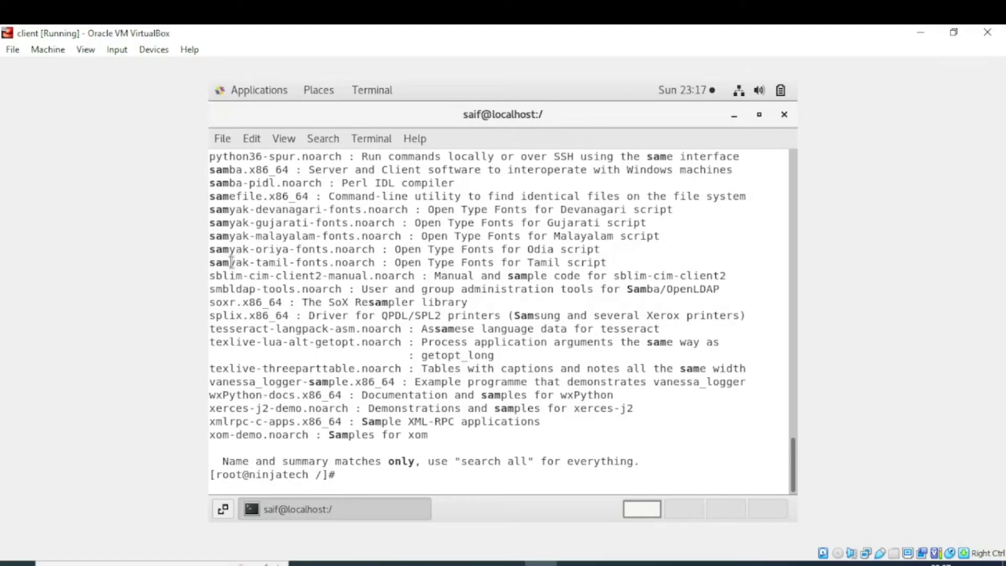
type("y")
type("um searc")
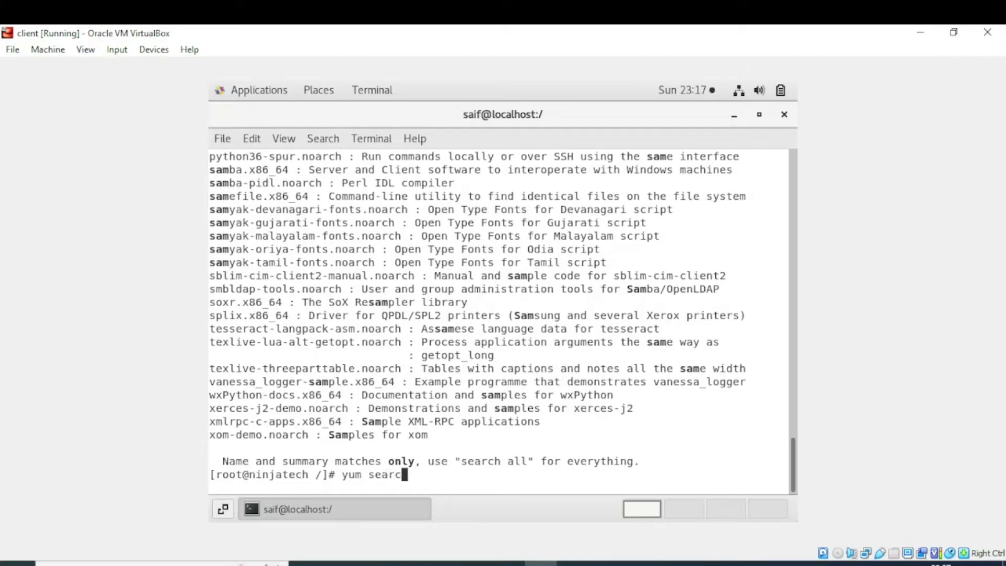
type("h s")
type("u")
- Run yum search su at the root prompt
key("Return")
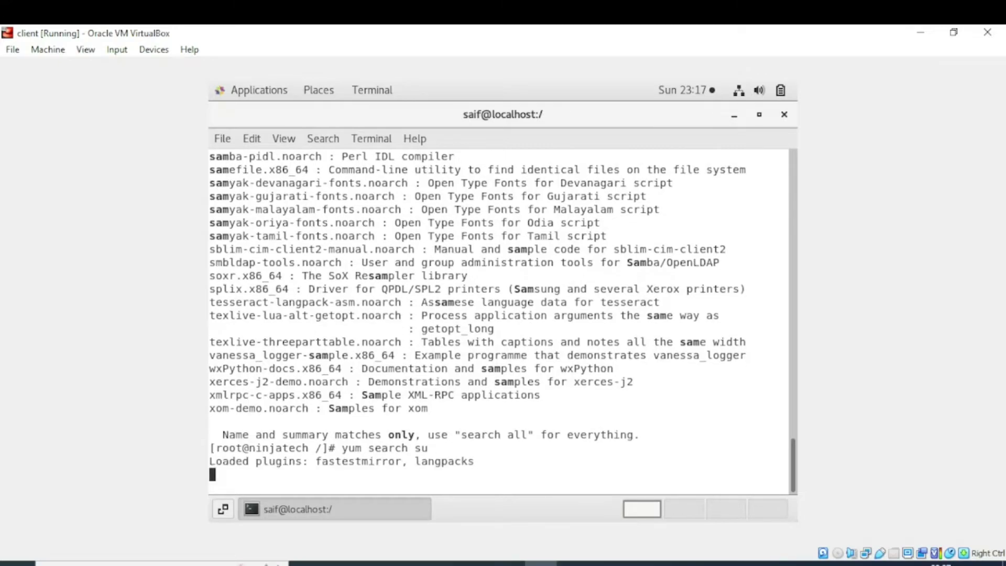